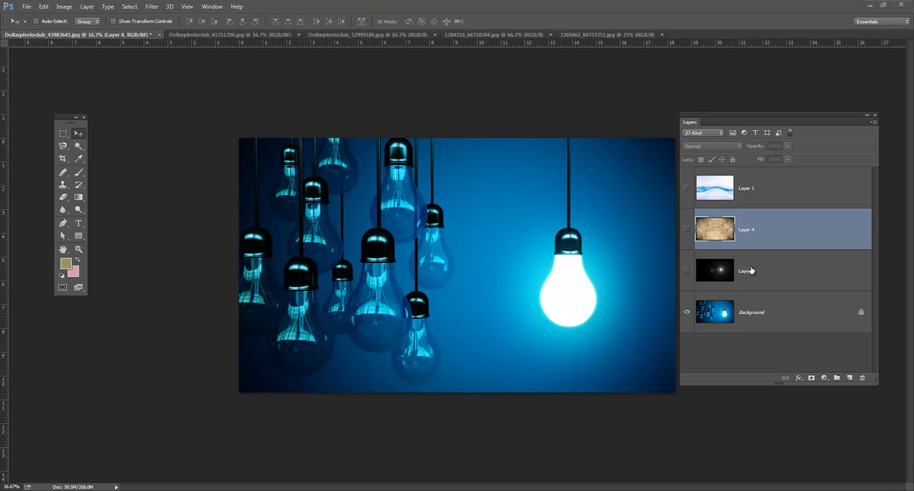
Make Layer 3, Layer 4 and Layer 1 visible one after another and select each to review the stacked images
left_click(687, 272)
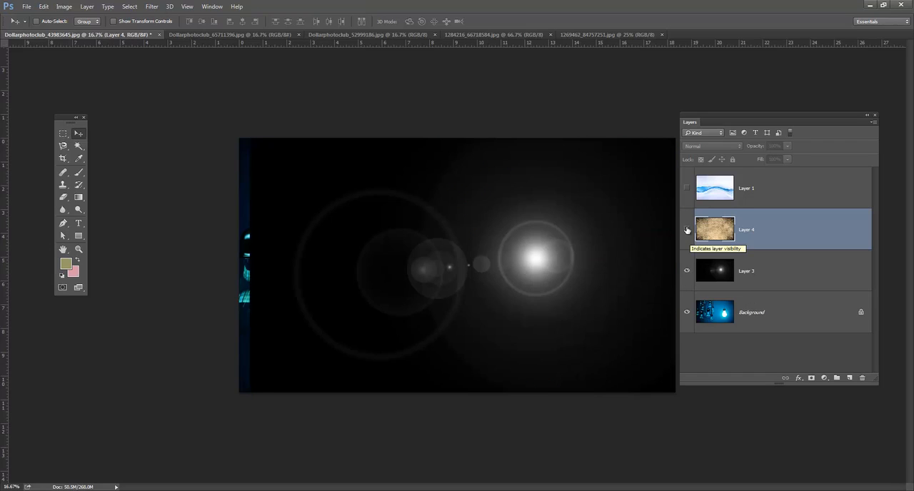
left_click(688, 230)
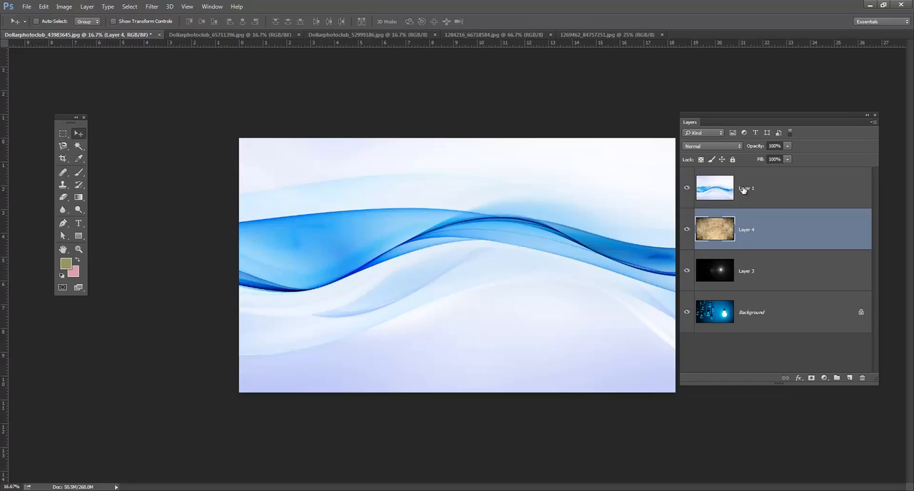
left_click(688, 187)
left_click(714, 192)
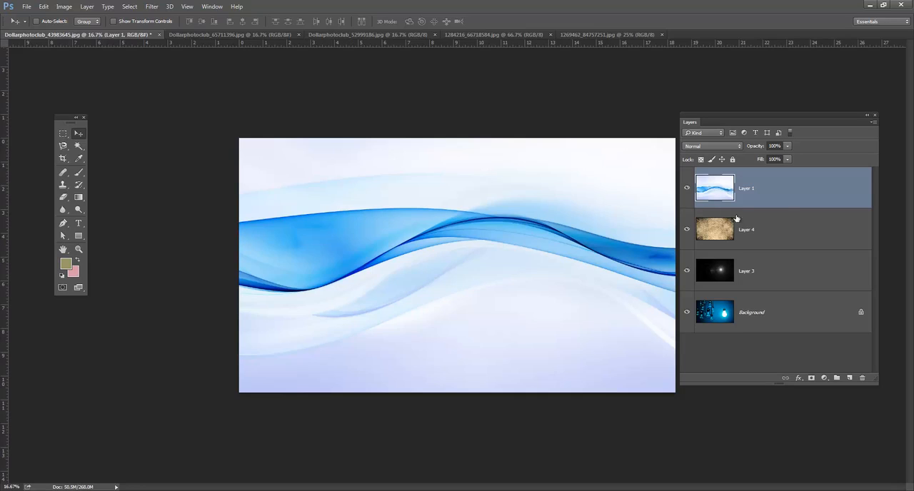
left_click(779, 225)
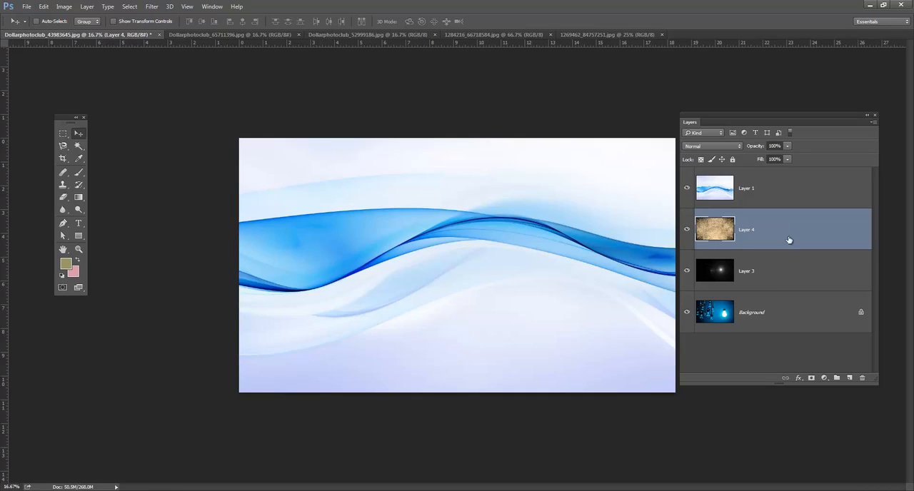
left_click(767, 279)
left_click(777, 233)
left_click(783, 200)
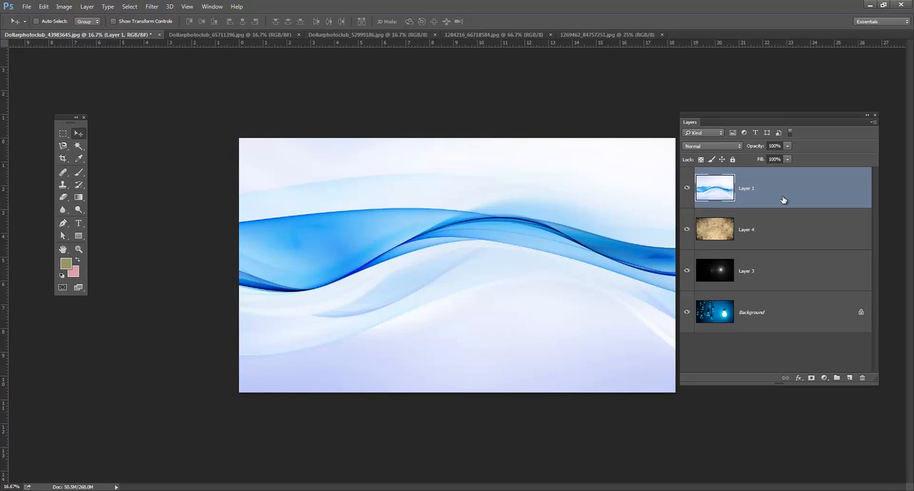
Hide Layer 1 and Layer 4, shift the lens flare on Layer 3 slightly, and check the background beneath it
left_click_drag(687, 188, 689, 252)
left_click(772, 273)
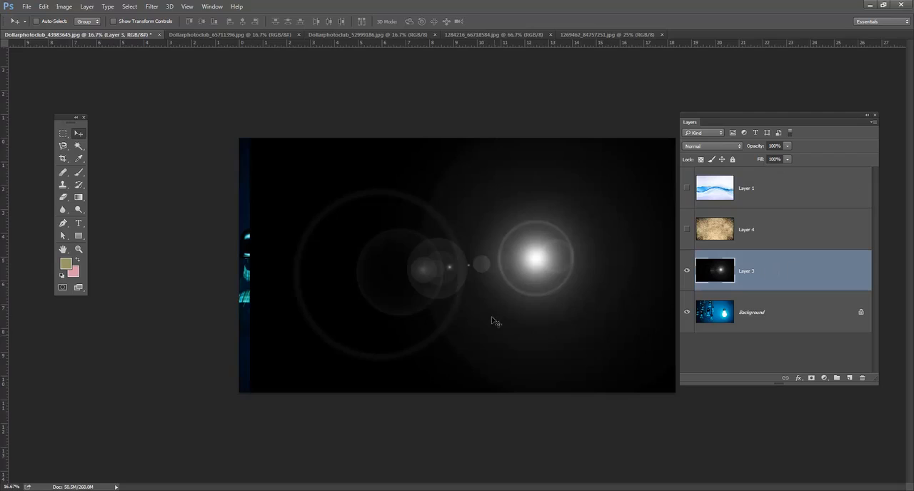
left_click_drag(477, 266, 498, 275)
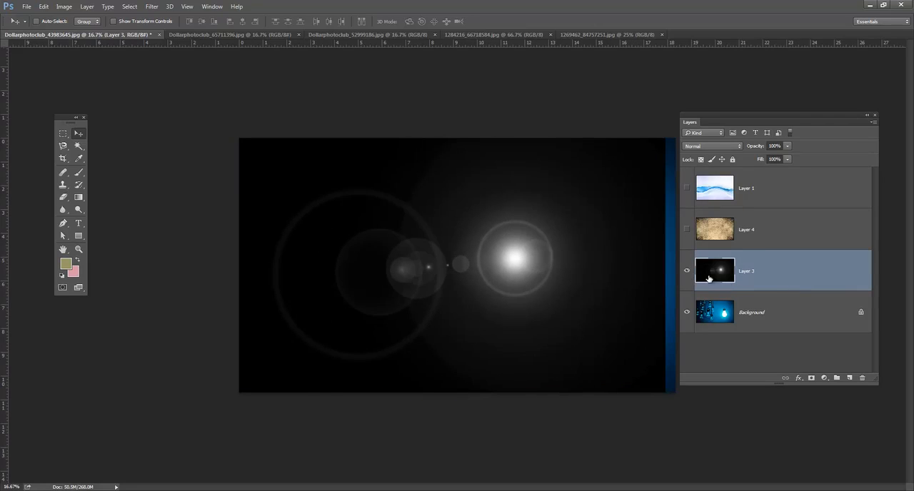
left_click(689, 273)
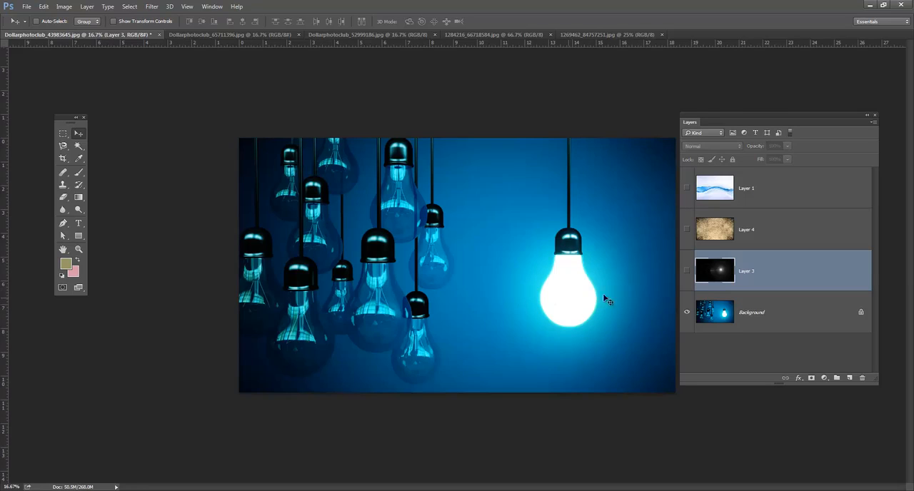
left_click(687, 271)
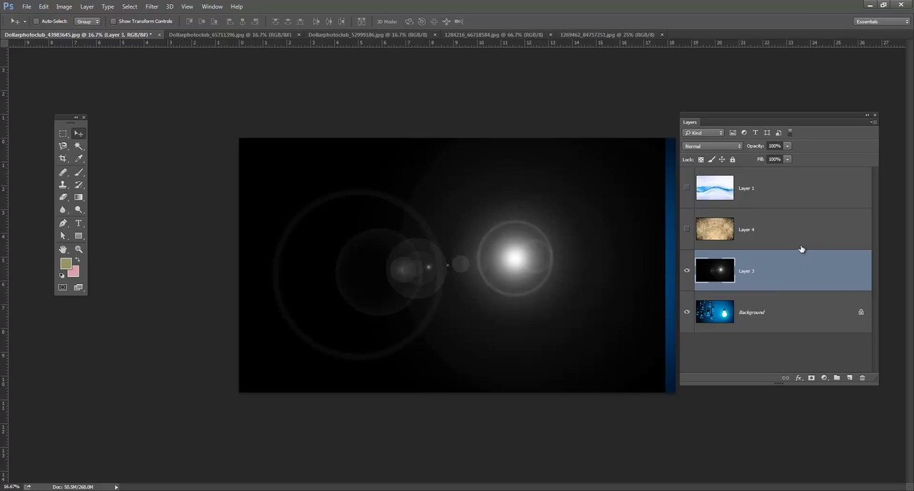
Set Layer 3's blend mode to Screen and move the lens flare over the glowing bulb
left_click(737, 147)
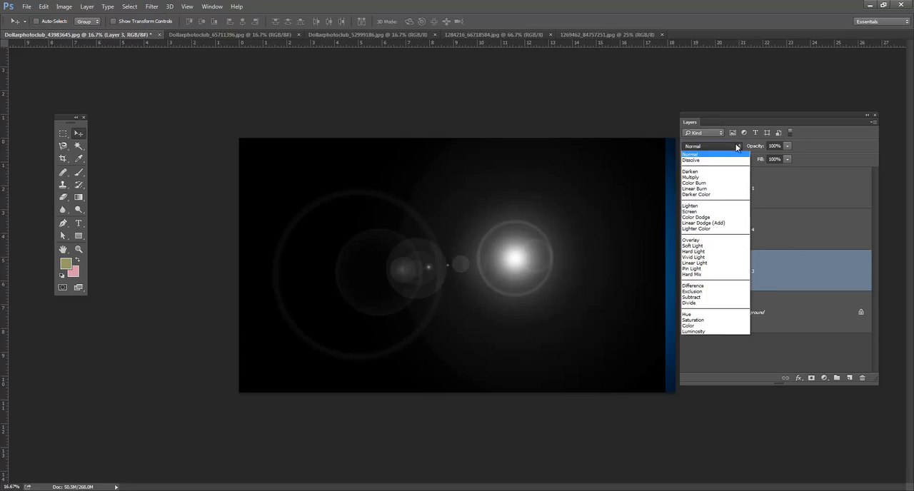
left_click(723, 214)
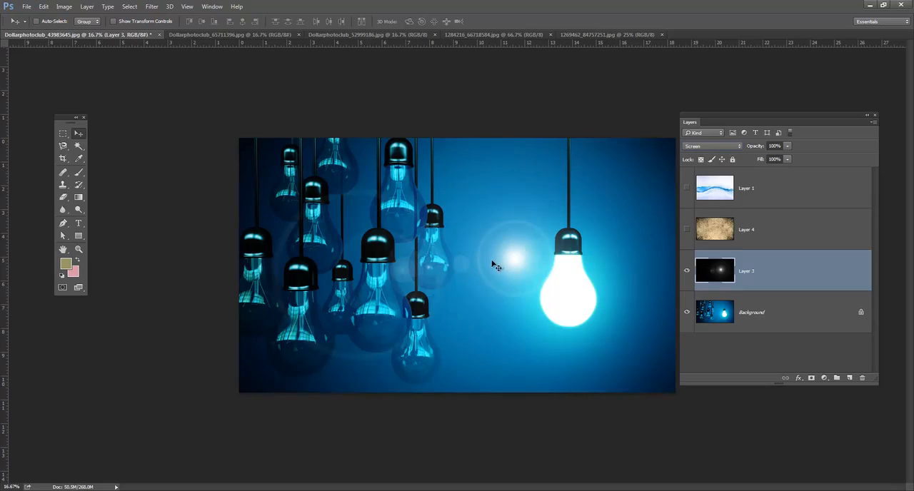
left_click_drag(530, 272, 584, 292)
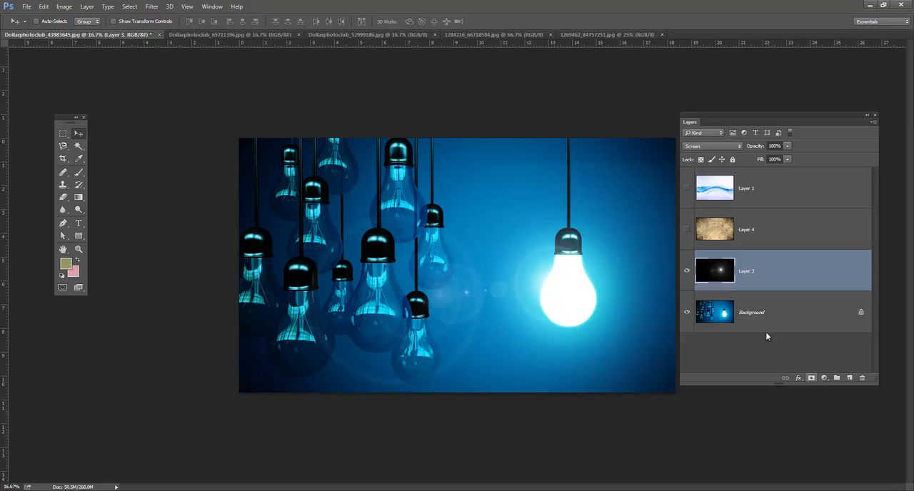
Add a layer mask to Layer 3 and set up the Brush tool at 1200 px for painting on it
left_click(813, 379)
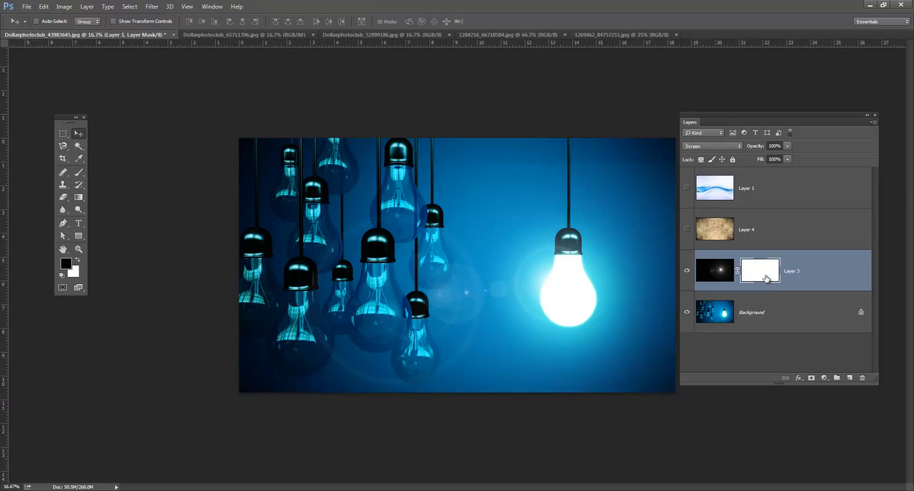
left_click(78, 173)
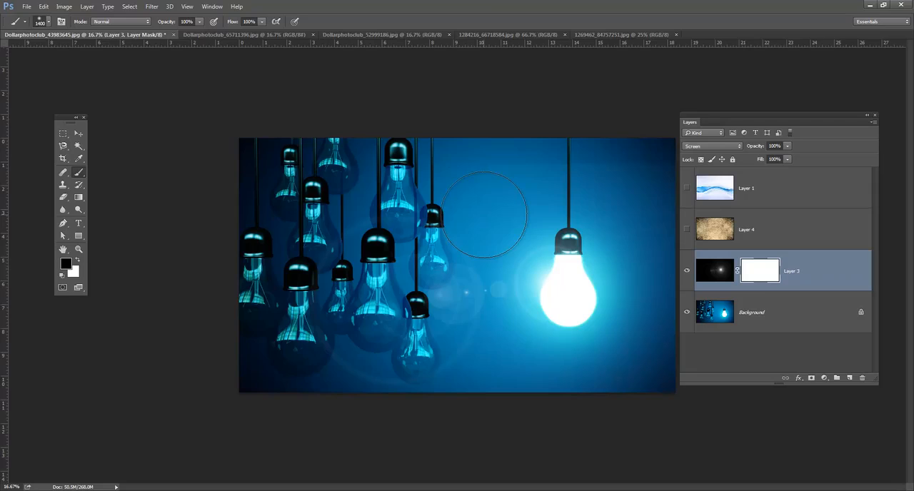
key("bracketright")
key("bracketright")
key("bracketright")
key("bracketright")
key("bracketright")
key("bracketright")
key("bracketleft")
key("bracketleft")
key("bracketleft")
key("bracketleft")
key("bracketleft")
key("bracketleft")
key("bracketleft")
key("bracketleft")
left_click(49, 23)
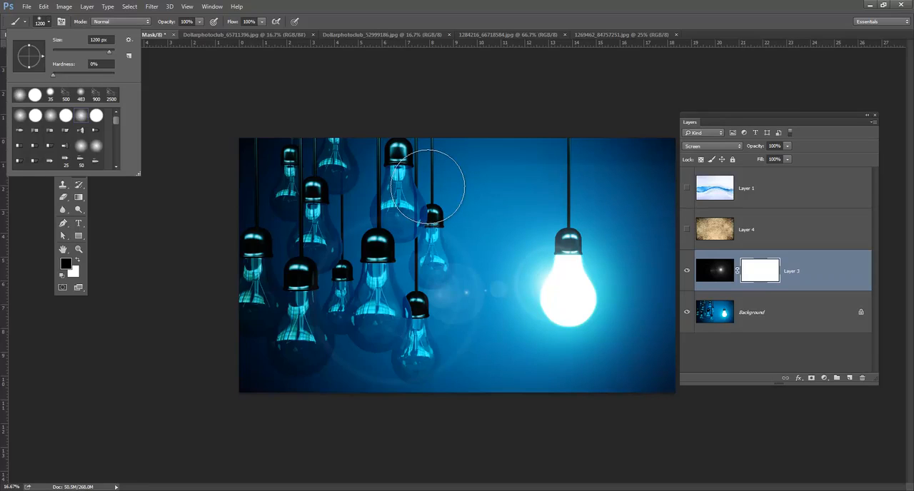
left_click(766, 283)
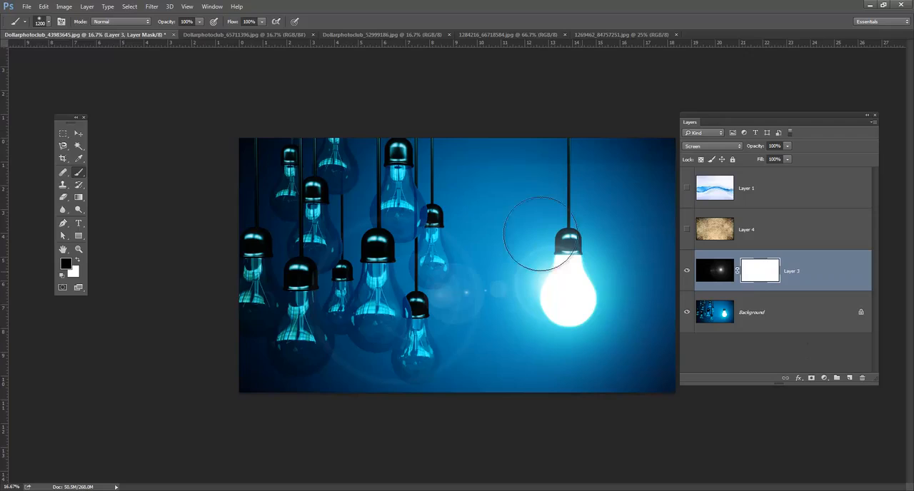
Paint black on Layer 3's mask across the upper area, from the hanging bulbs to the image's right edge
double_click(751, 273)
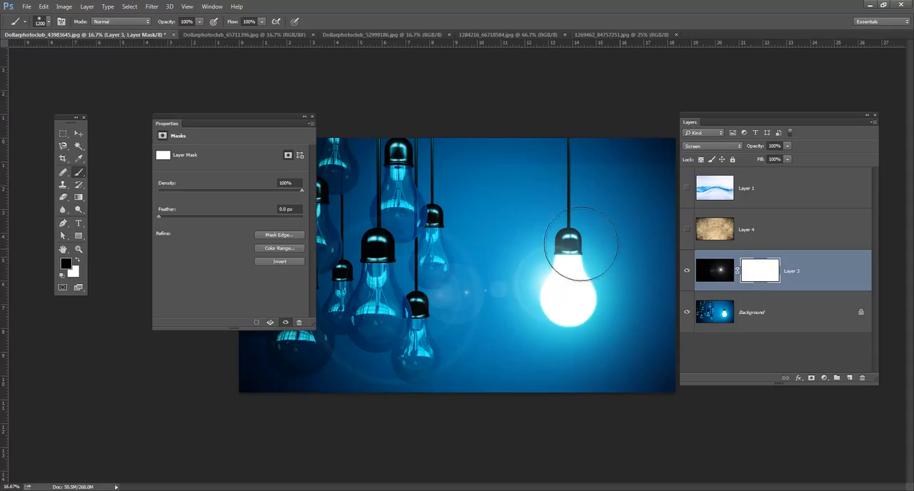
left_click(312, 116)
mouse_move(407, 175)
left_mouse_down()
mouse_move(516, 157)
mouse_move(536, 167)
mouse_move(618, 155)
mouse_move(656, 185)
left_mouse_up()
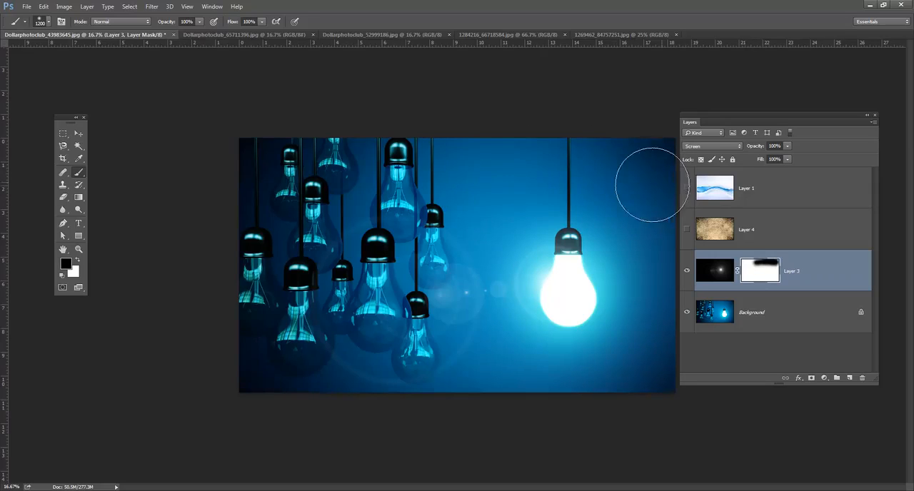
mouse_move(413, 171)
left_mouse_down()
mouse_move(397, 152)
mouse_move(665, 197)
left_mouse_up()
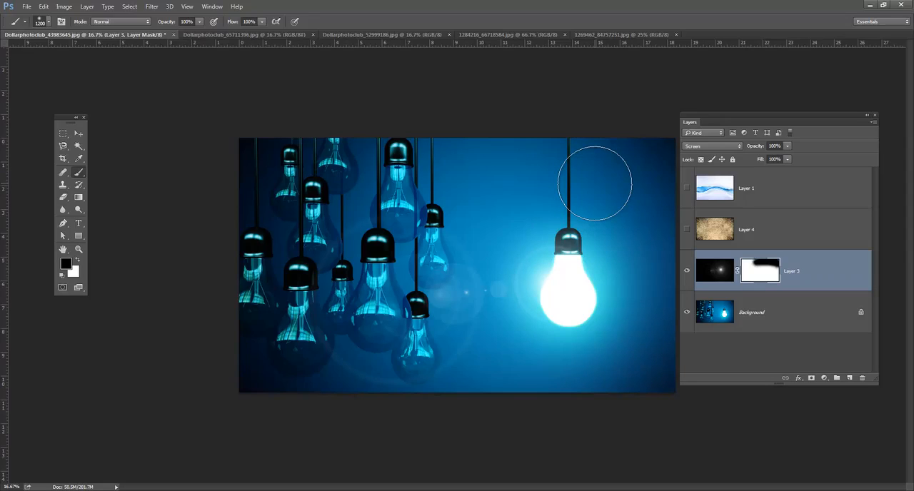
Show the grunge texture on Layer 4 and set its blend mode to Multiply
left_click(688, 230)
left_click(747, 229)
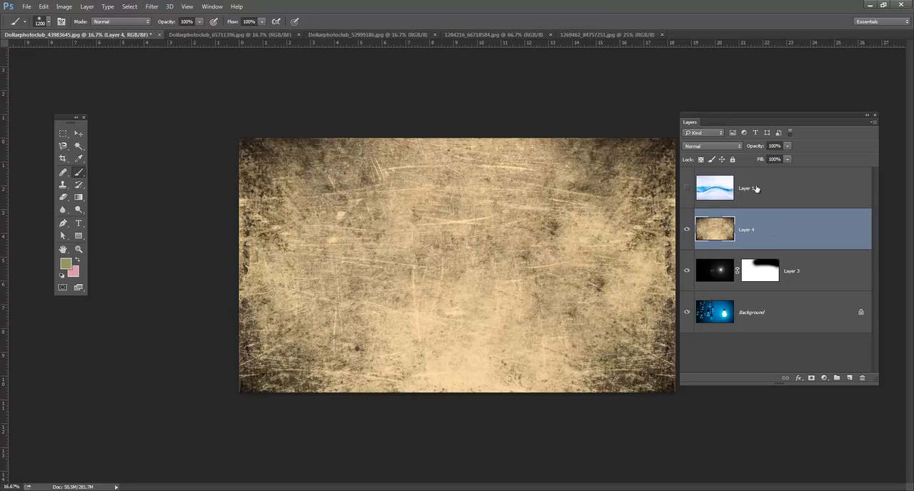
left_click(740, 147)
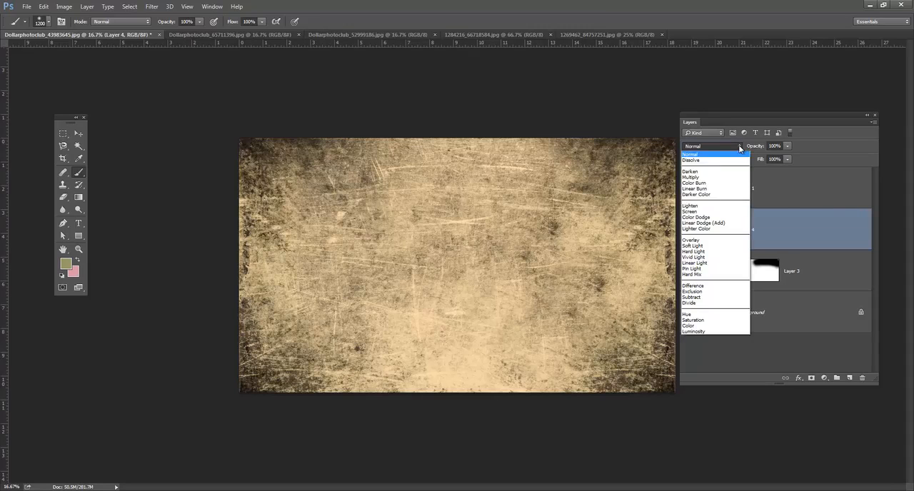
left_click(736, 178)
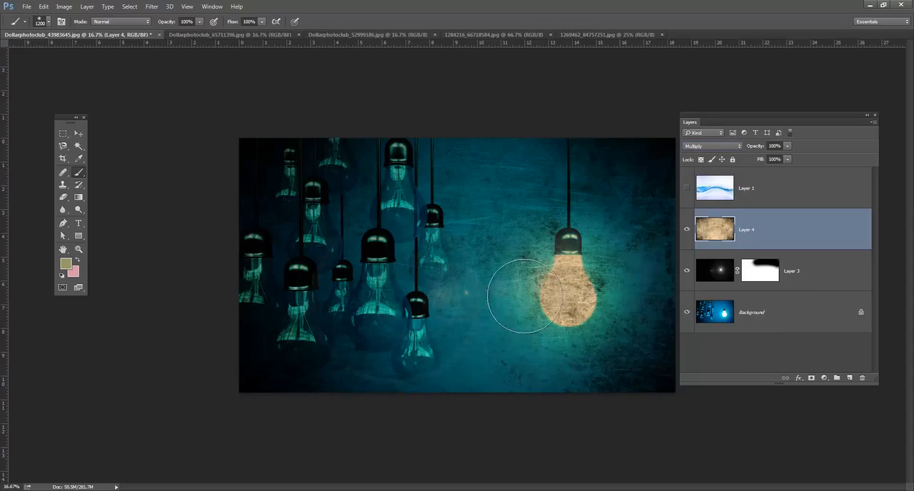
Try the Overlay blend mode on Layer 4 and compare the image with the texture off and on
left_click(721, 146)
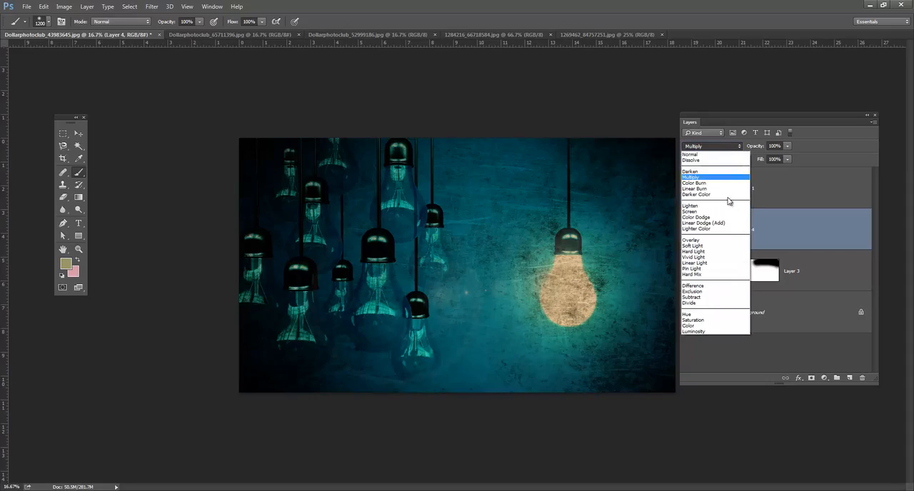
left_click(727, 240)
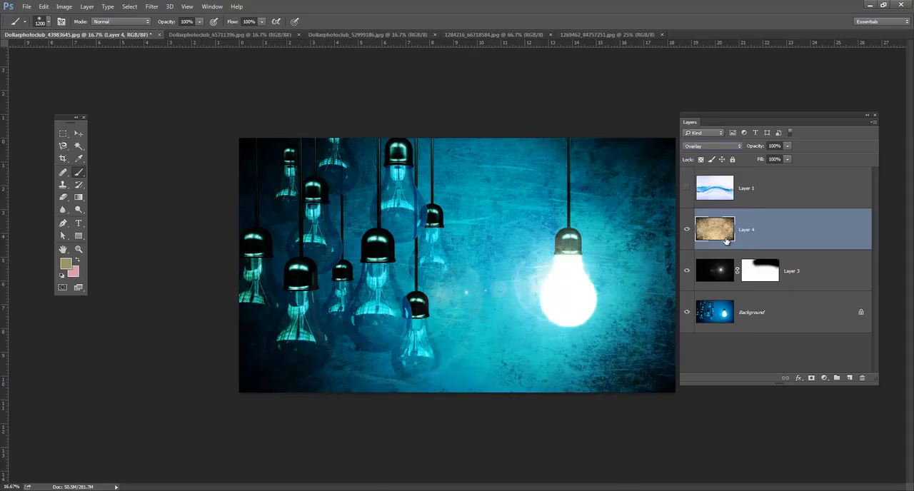
left_click(686, 230)
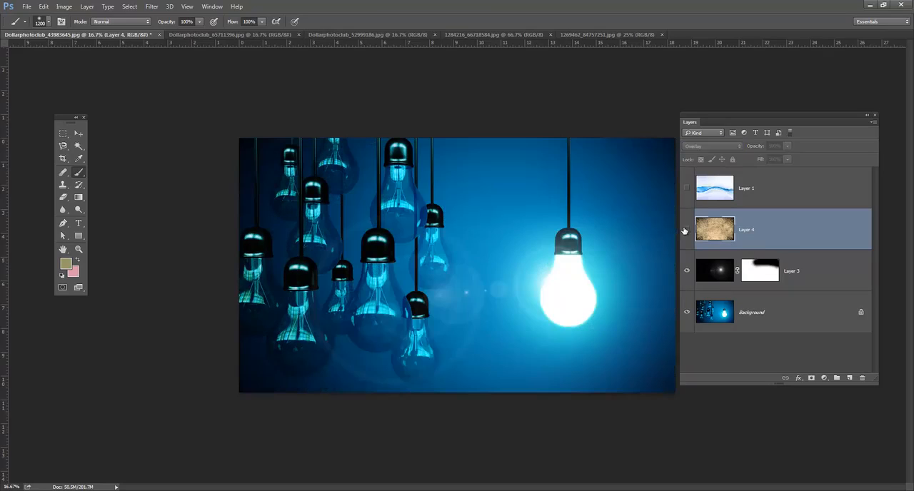
left_click(686, 230)
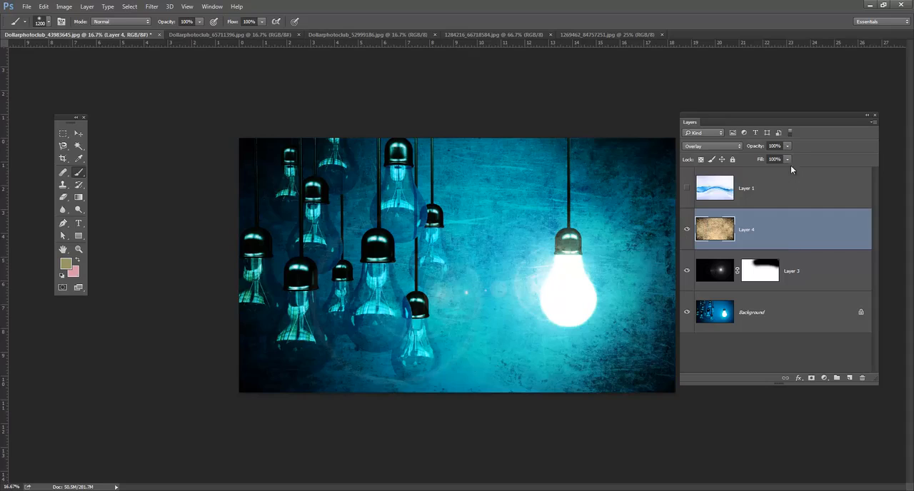
Lower the Layer 4 texture's opacity in stages to 22%
left_click(788, 147)
left_click_drag(771, 159, 770, 159)
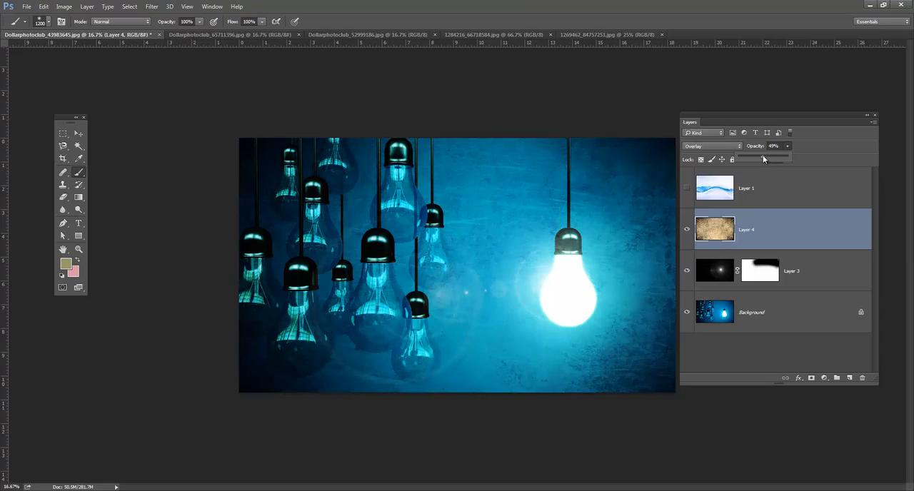
left_click_drag(763, 155, 757, 155)
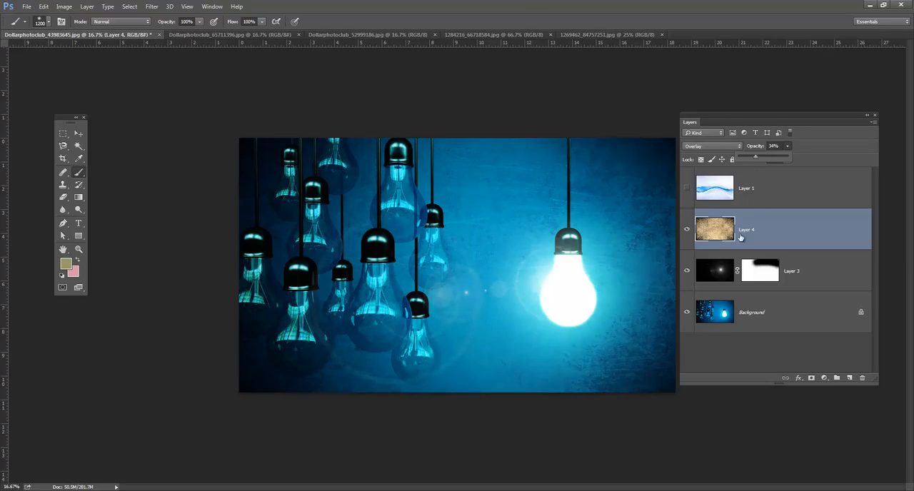
left_click(788, 147)
left_click_drag(777, 155, 782, 157)
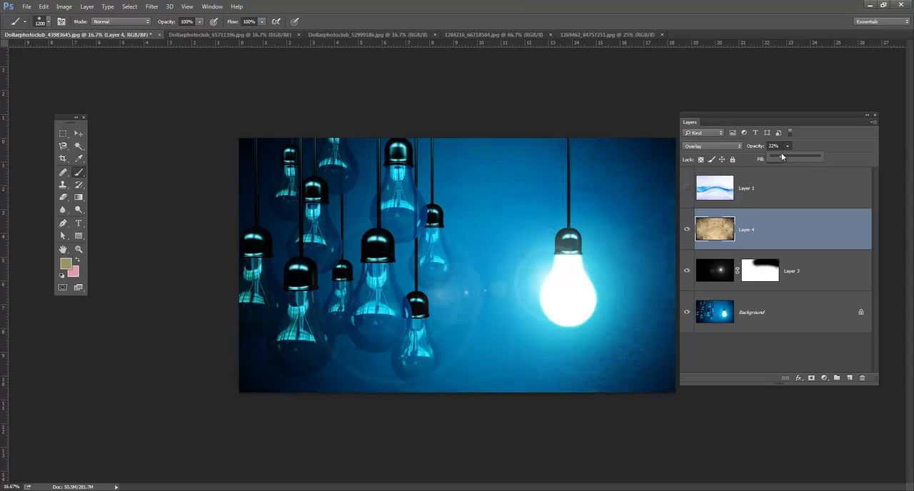
Set Layer 4's blend mode to Multiply and its opacity to 37%
left_click(736, 146)
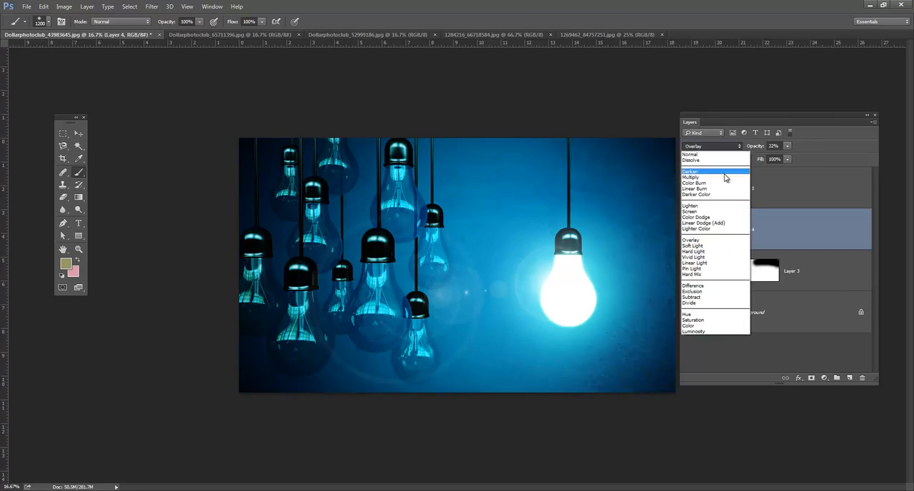
left_click(724, 179)
left_click(789, 146)
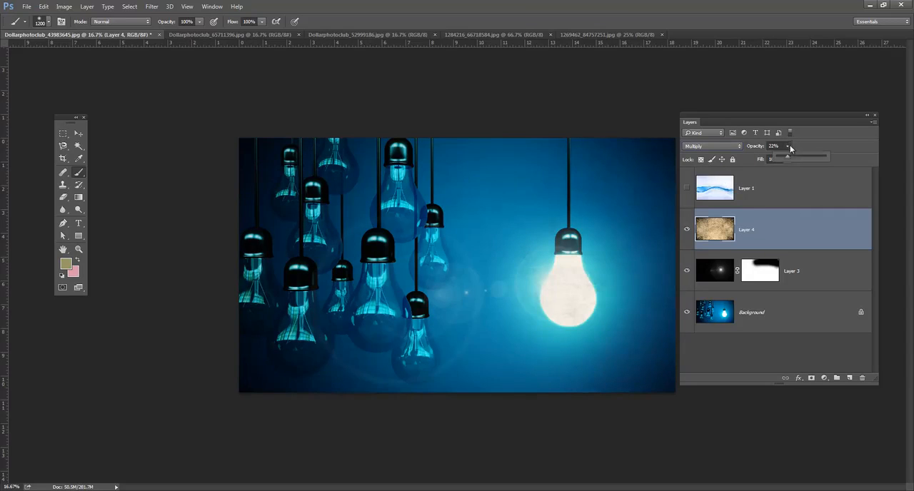
left_click_drag(788, 159, 796, 158)
left_click(795, 235)
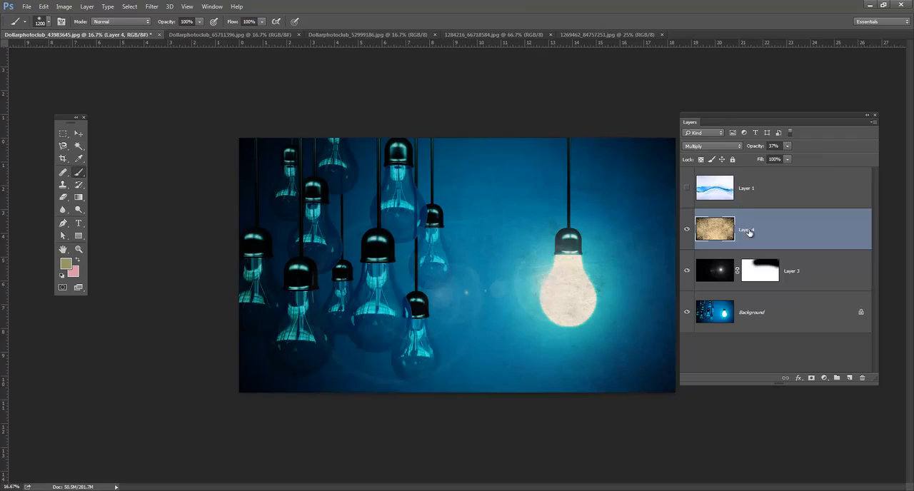
Hide Layer 4, show Layer 1, and move its blue wave image slightly lower over the canvas
left_click(687, 232)
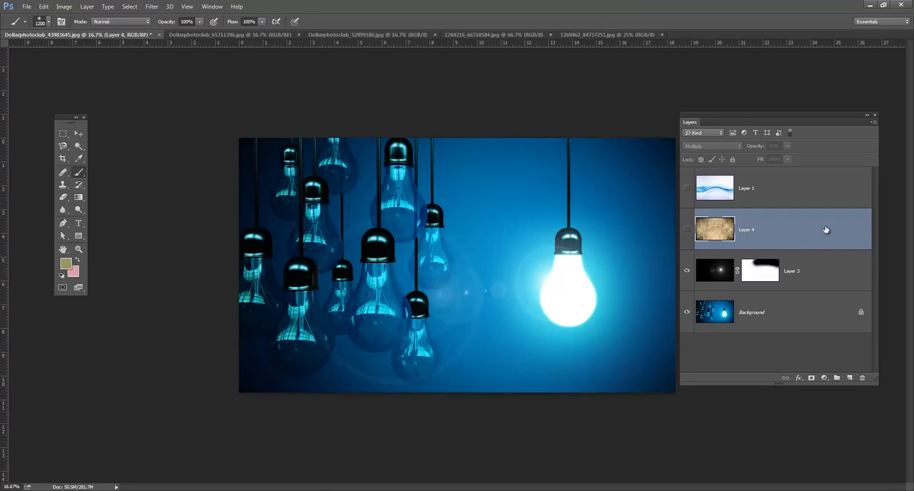
left_click(687, 190)
left_click(747, 188)
left_click(78, 134)
left_click_drag(475, 246, 479, 230)
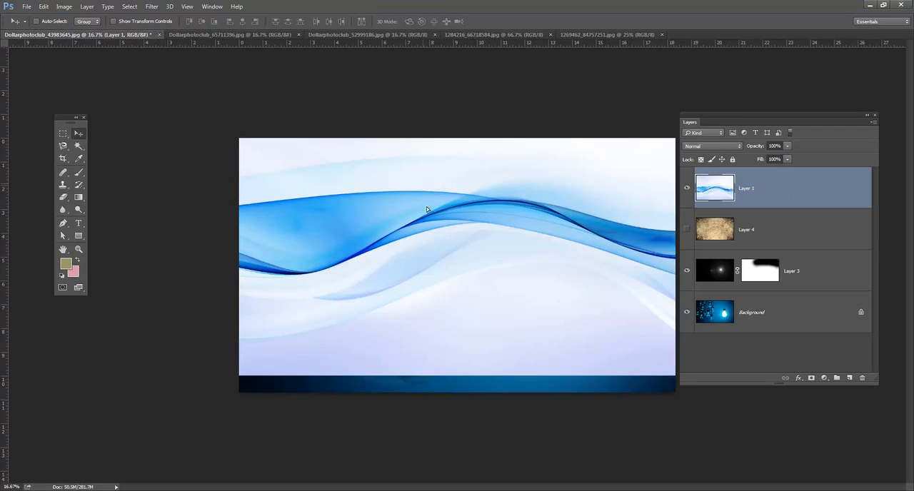
left_click_drag(547, 244, 553, 274)
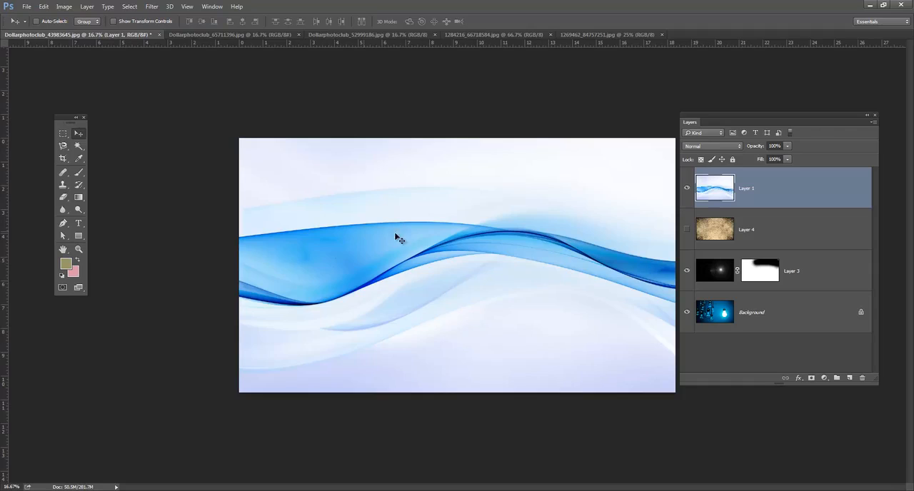
Set Layer 1's blend mode to Multiply and move its blue wave up so it crosses above the glowing bulb
left_click_drag(550, 276, 551, 261)
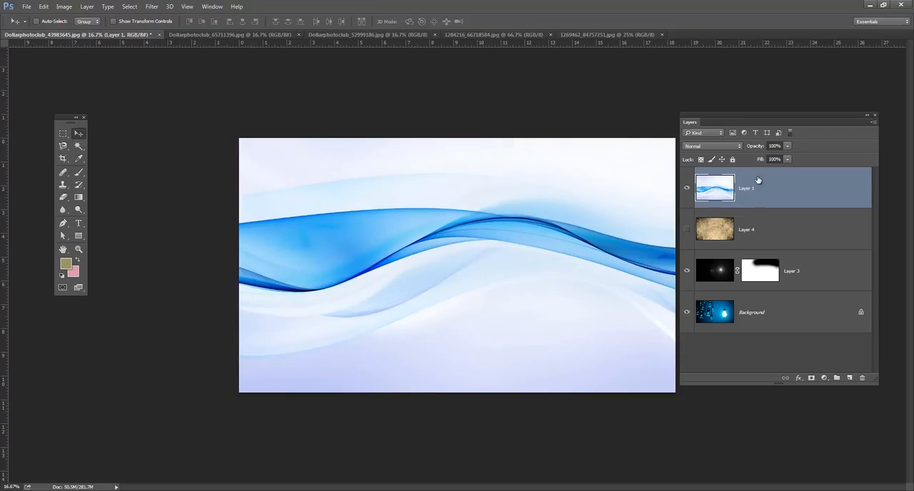
left_click(739, 148)
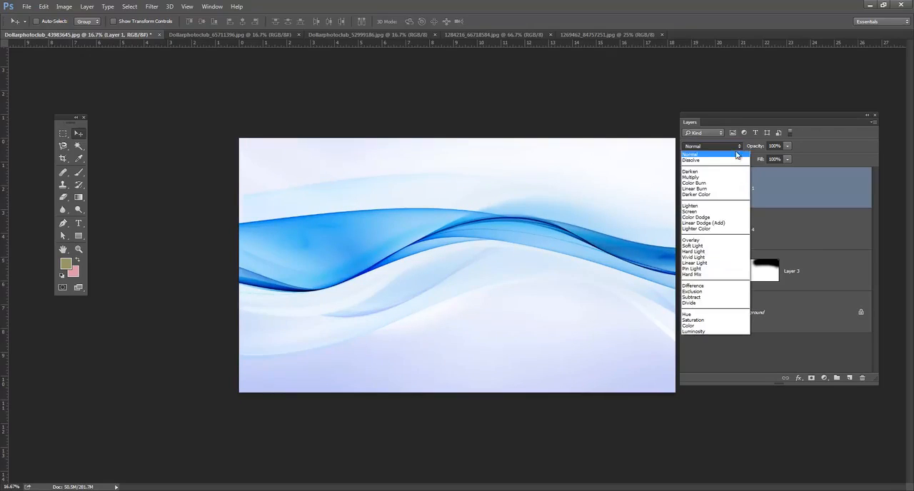
left_click(728, 180)
left_click_drag(577, 288, 575, 212)
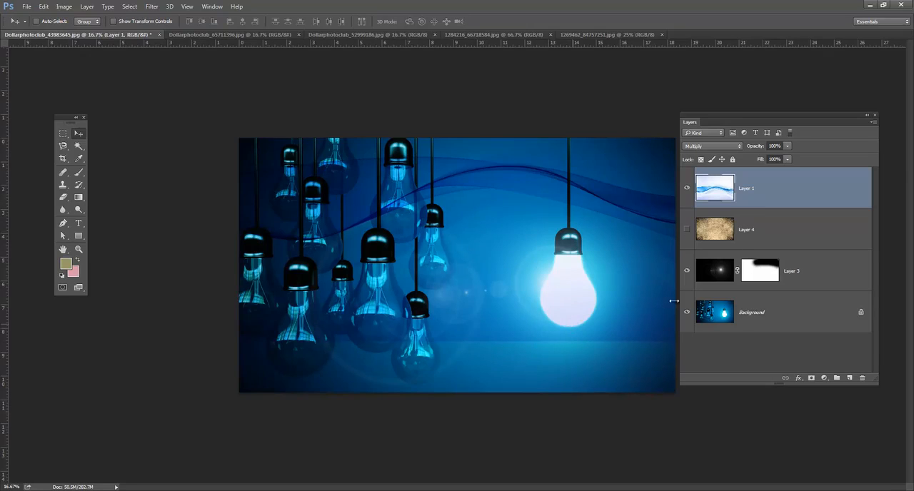
Add a layer mask to Layer 1 and paint black over the hanging bulbs, the lower area and the glowing bulb, keeping the wave at upper right
left_click(812, 378)
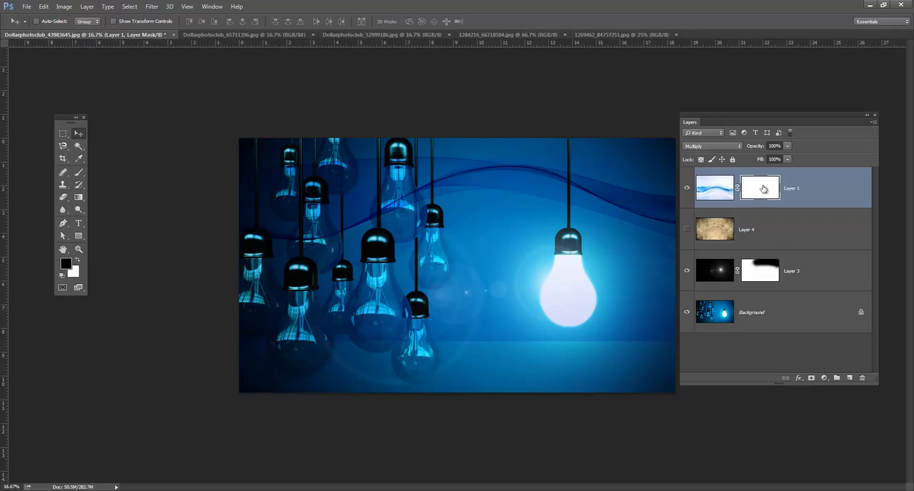
left_click(80, 173)
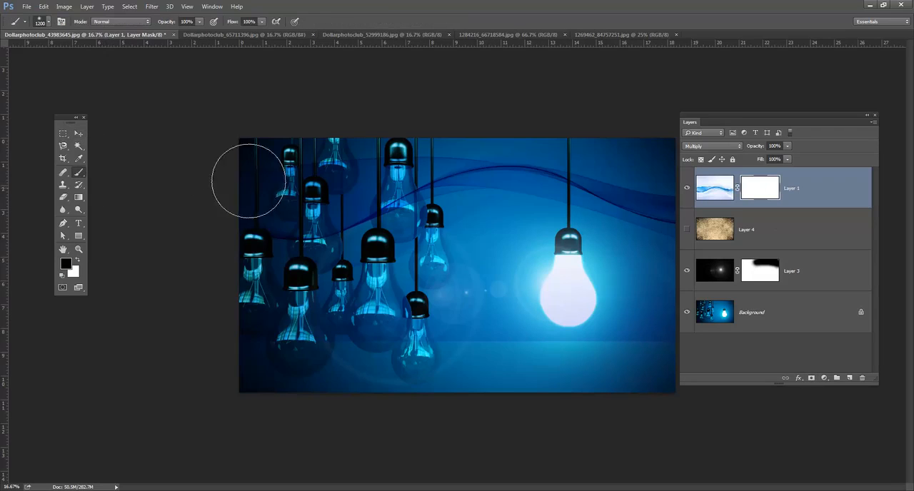
mouse_move(309, 210)
left_mouse_down()
mouse_move(357, 168)
mouse_move(403, 239)
mouse_move(391, 227)
mouse_move(433, 204)
mouse_move(453, 228)
mouse_move(418, 240)
left_mouse_up()
mouse_move(382, 350)
left_mouse_down()
mouse_move(622, 347)
mouse_move(633, 336)
mouse_move(510, 326)
mouse_move(438, 239)
mouse_move(453, 210)
mouse_move(474, 216)
mouse_move(348, 204)
mouse_move(431, 206)
left_mouse_up()
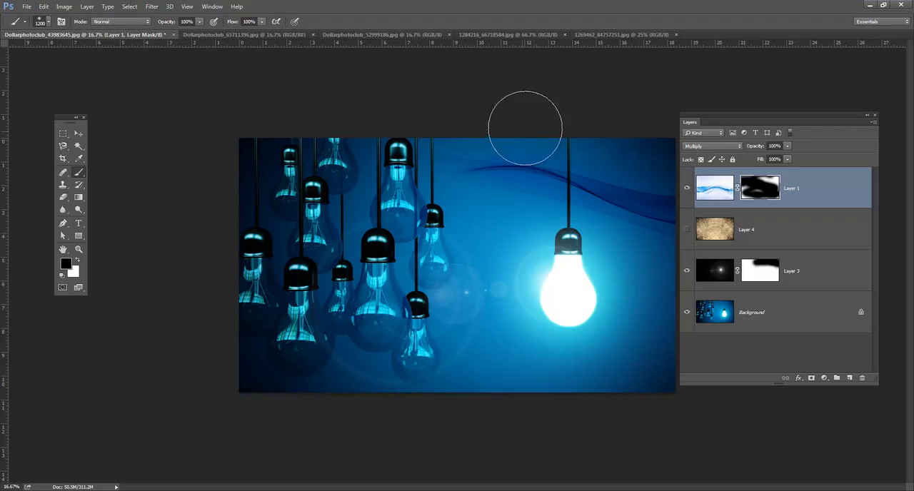
mouse_move(623, 265)
left_mouse_down()
mouse_move(631, 269)
mouse_move(603, 269)
left_mouse_up()
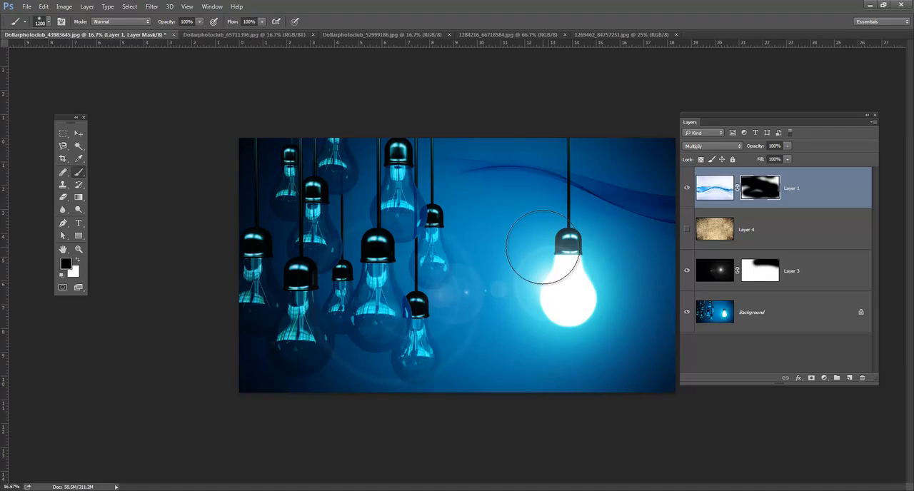
Compare the image with the Layer 3 lens flare and the Layer 1 wave each switched off and on
left_click(687, 271)
left_click(688, 271)
left_click(729, 273)
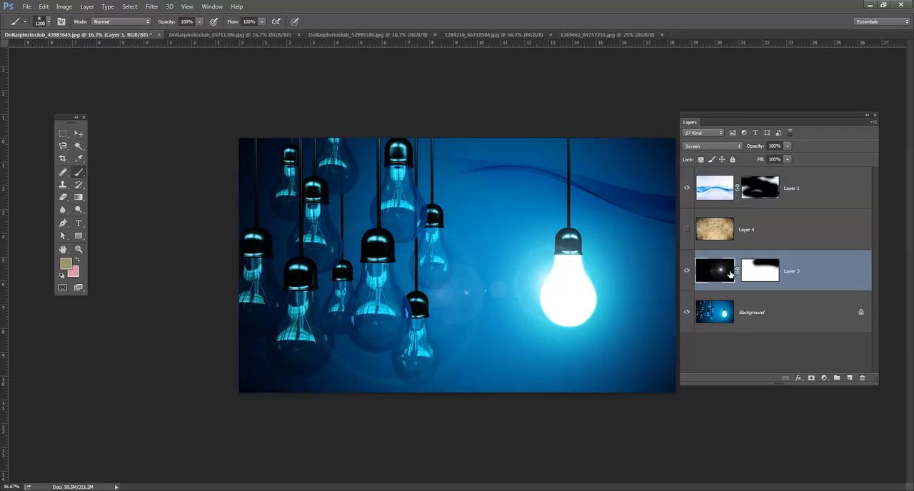
left_click(687, 190)
left_click(687, 190)
Show and select the Layer 4 grunge texture, compare the image without and with it, and keep its Multiply blend mode
left_click(688, 231)
left_click(765, 230)
left_click(687, 229)
left_click(687, 229)
left_click(736, 148)
left_click(736, 148)
Try 21% opacity on the Layer 4 texture, and settle on 32%
left_click(788, 147)
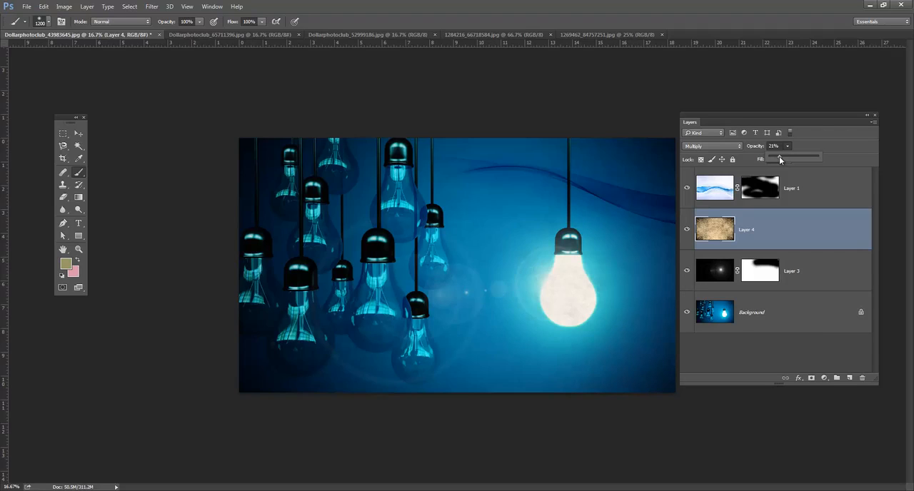
left_click(788, 145)
left_click(816, 158)
left_click_drag(794, 161, 793, 161)
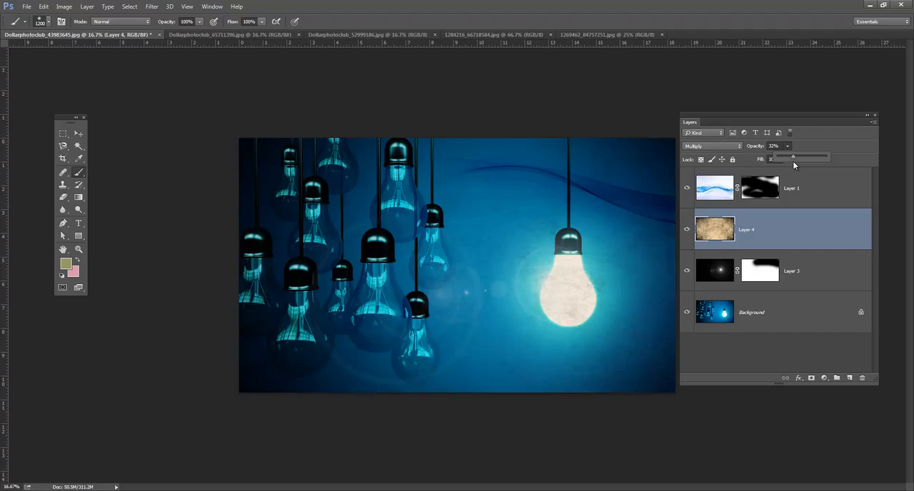
Compare the final image with the Layer 4 texture switched off and on
left_click(687, 230)
left_click(687, 230)
left_click(687, 230)
left_click(687, 230)
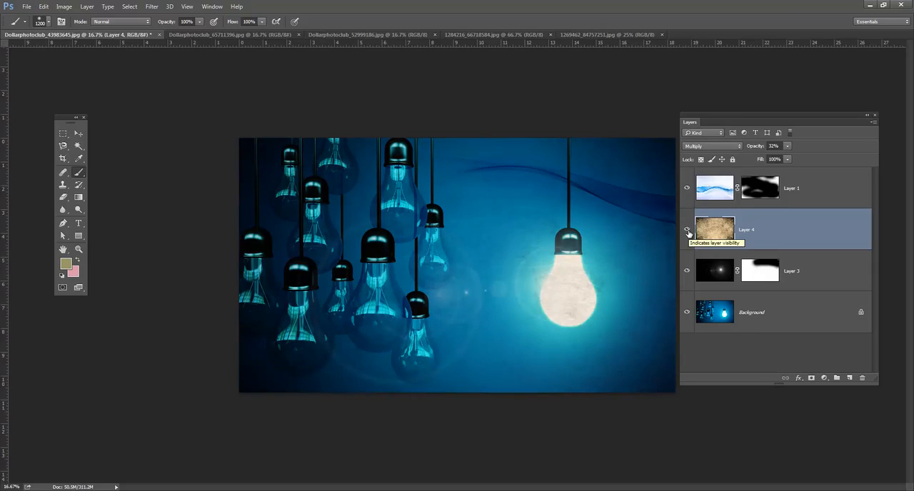